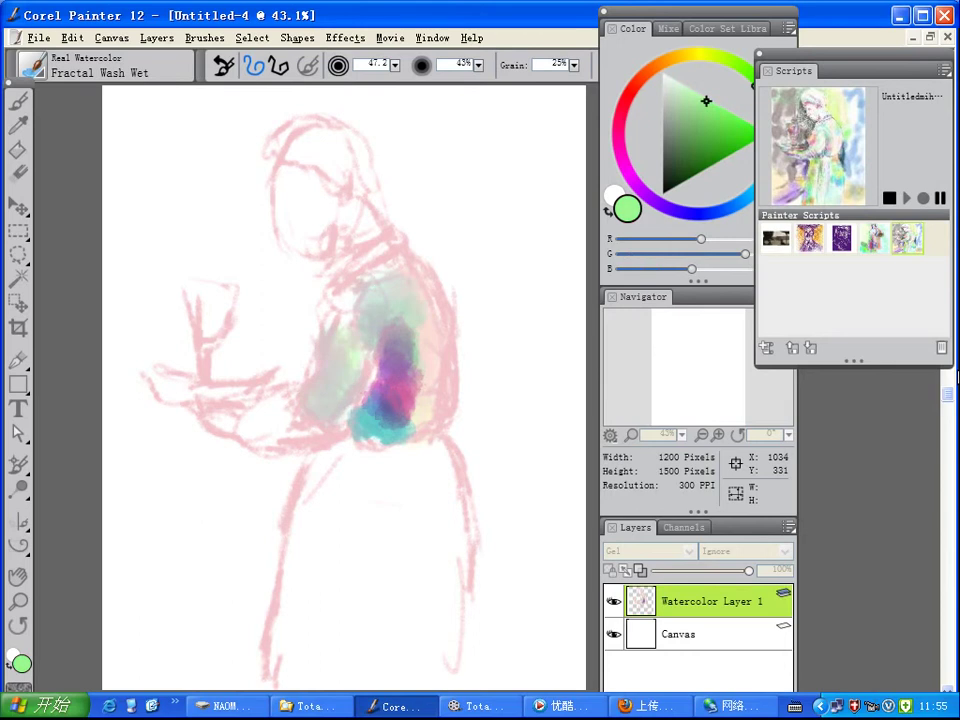
Paint the woman's skirt with broad, overlapping watercolor washes in olive, brown, purple, pale pink, green, yellow and blue.
drag(360, 470, 370, 620)
drag(430, 460, 440, 580)
drag(318, 450, 350, 610)
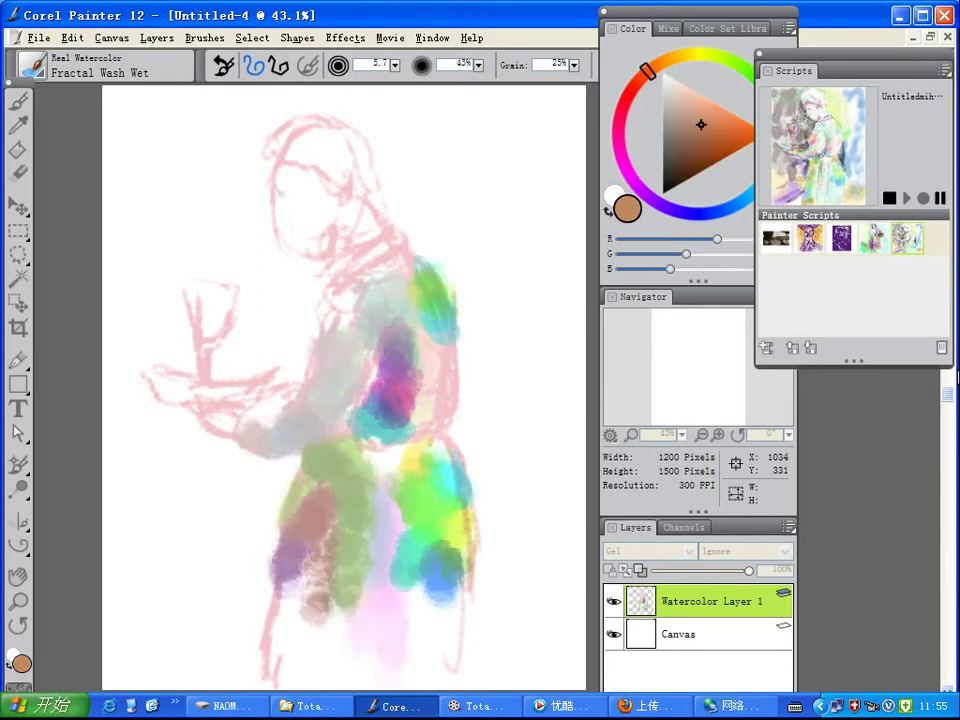
Paint the headscarf's front band with fine purple, teal and orange strokes and add muted purple shading behind it at brush size 5.7.
drag(265, 110, 315, 95)
mouse_move(262, 135)
mouse_down()
mouse_move(310, 150)
mouse_move(340, 190)
mouse_up()
click(619, 122)
drag(295, 130, 338, 148)
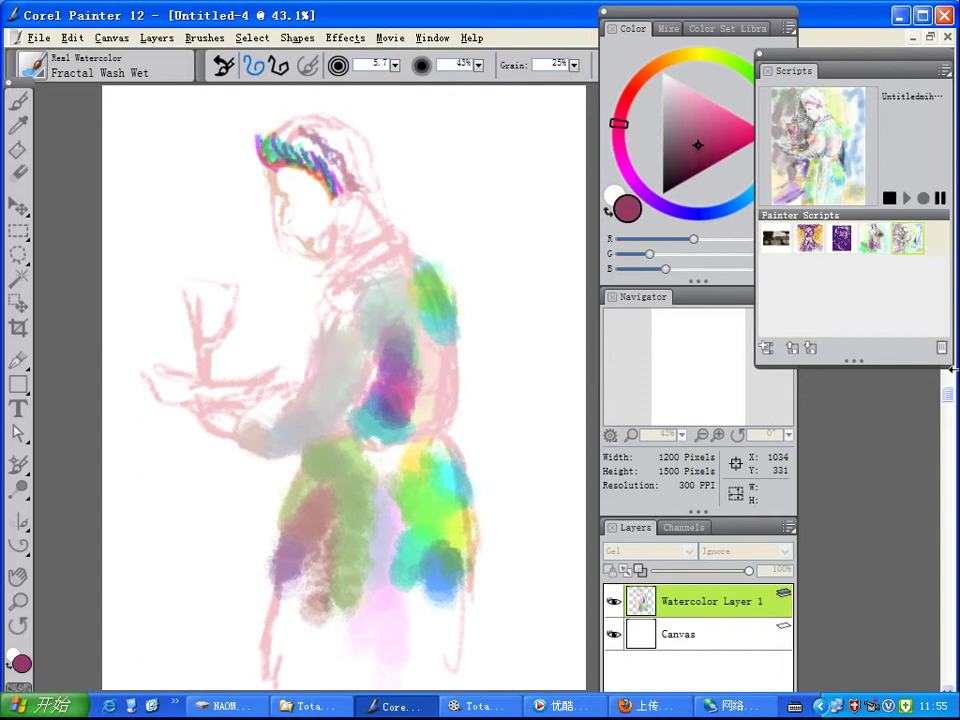
Add golden yellow strokes around the headscarf's outer edge and crimson and pale accents beneath the band and on the face.
click(698, 48)
mouse_move(285, 110)
mouse_down()
mouse_move(350, 105)
mouse_move(380, 185)
mouse_up()
click(621, 111)
click(673, 91)
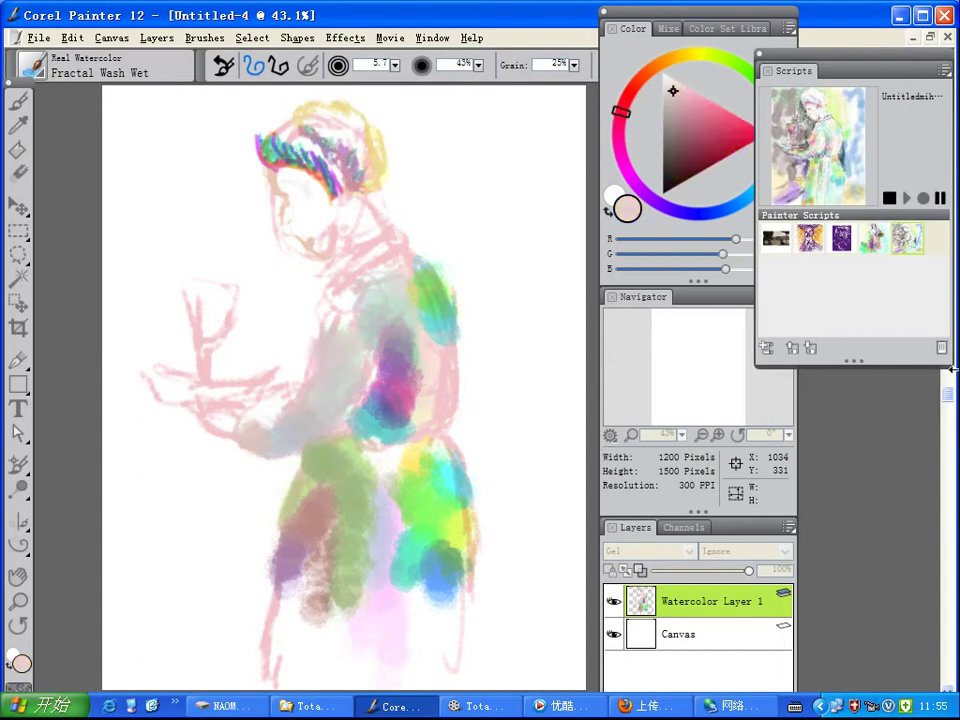
click(745, 136)
click(699, 103)
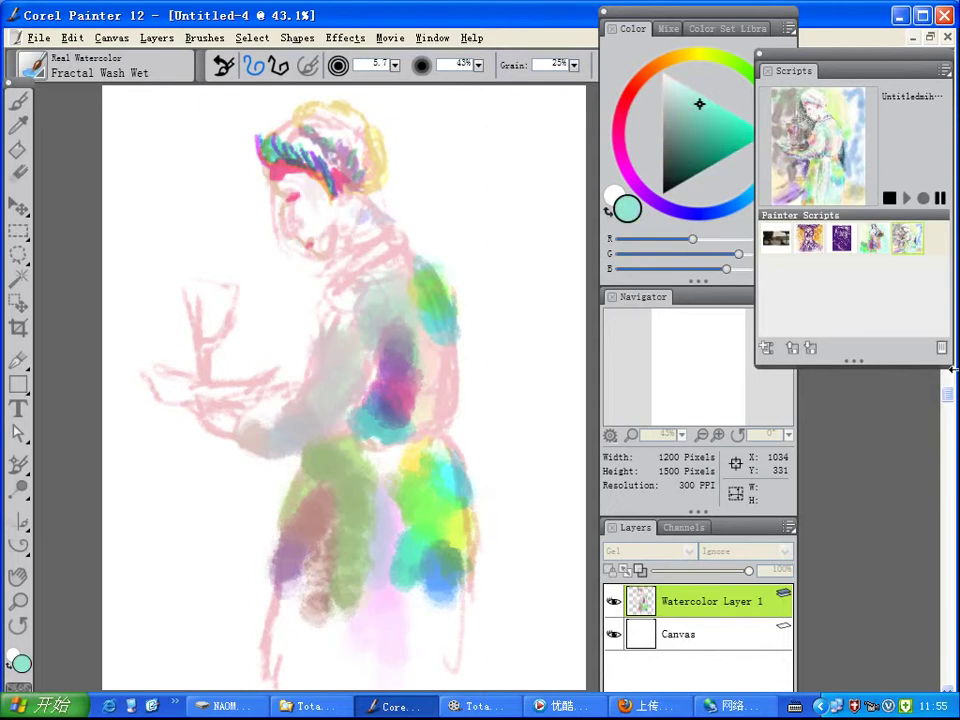
click(703, 141)
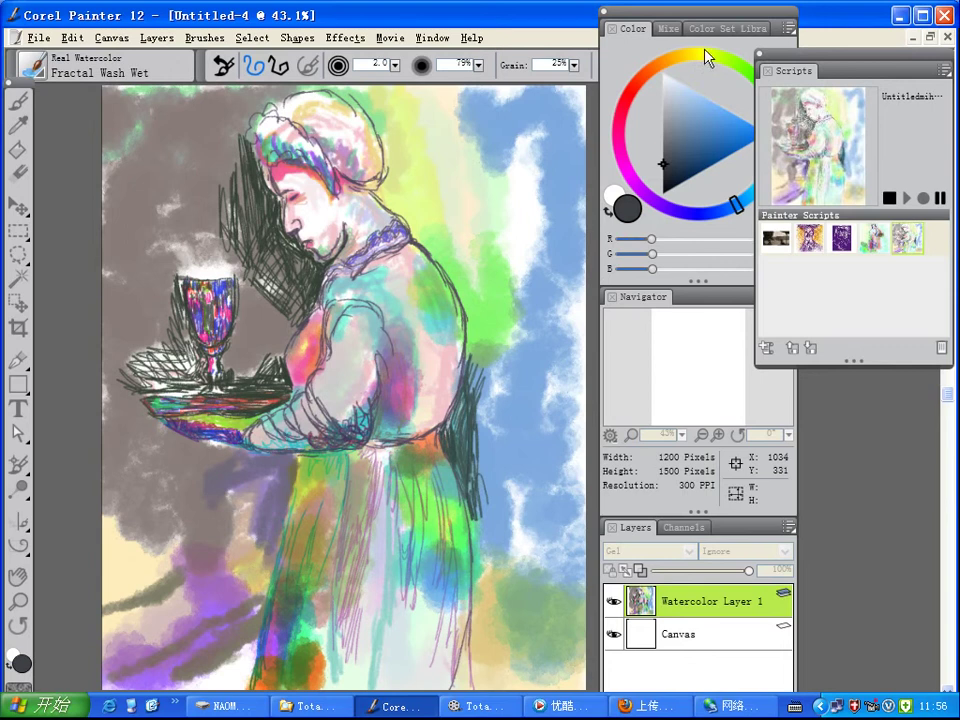
Open the painting 8july2013copy human 2, maximize its window and shift the color and layer panels away from the artwork.
drag(693, 15, 676, 17)
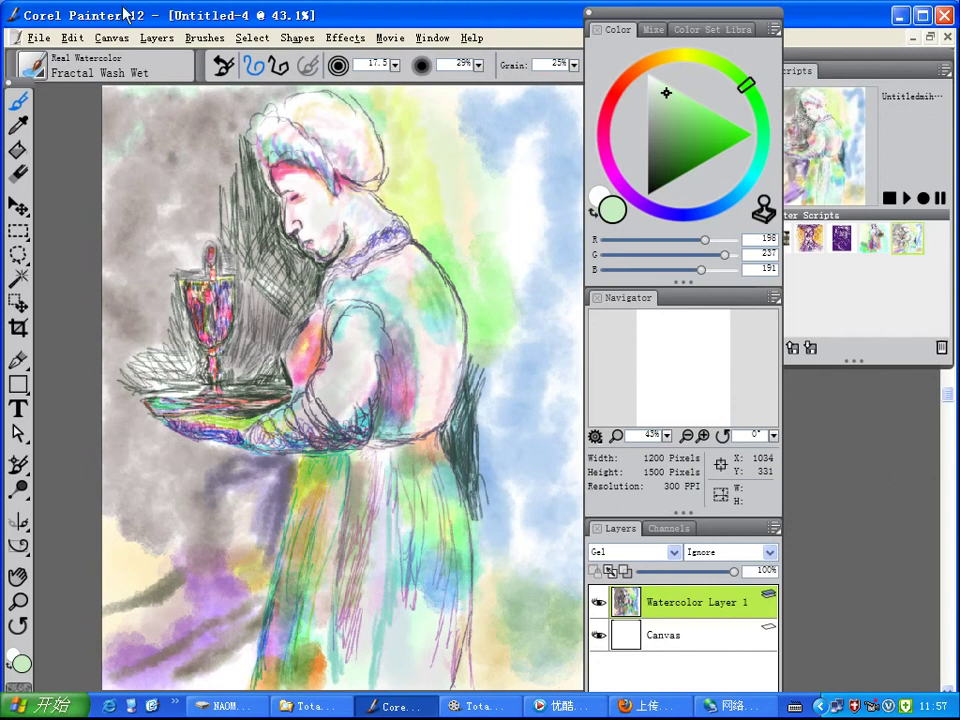
click(40, 38)
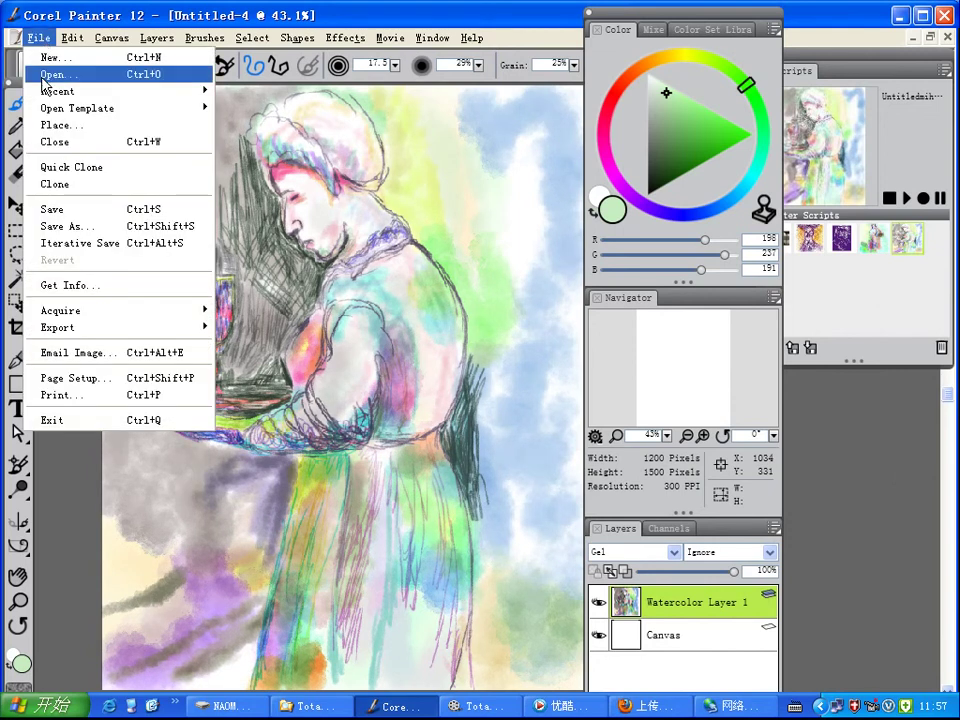
click(41, 77)
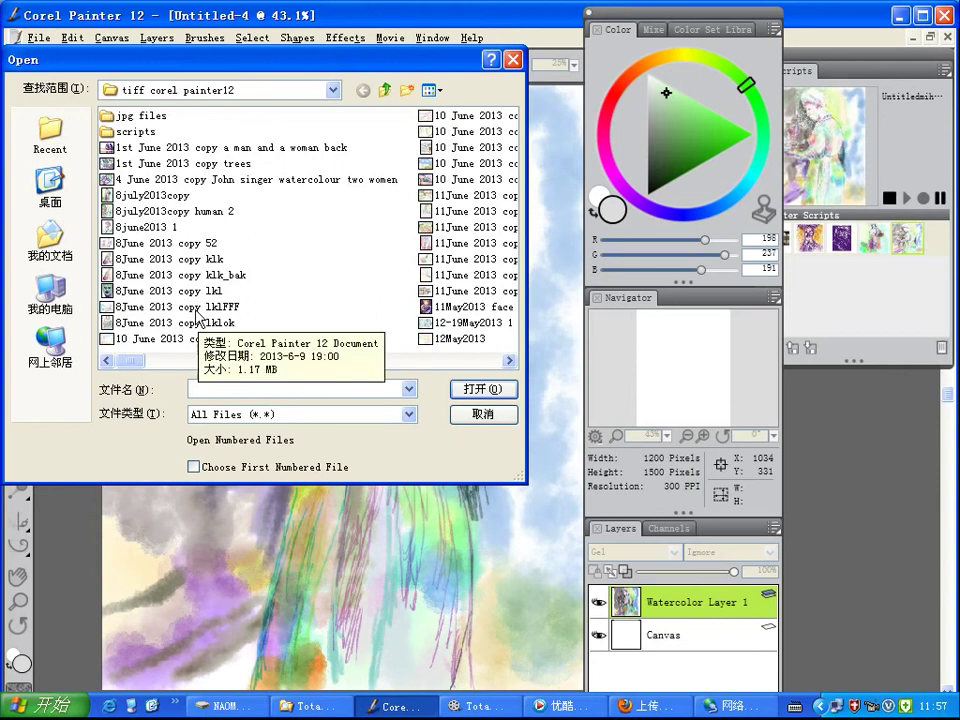
double_click(157, 215)
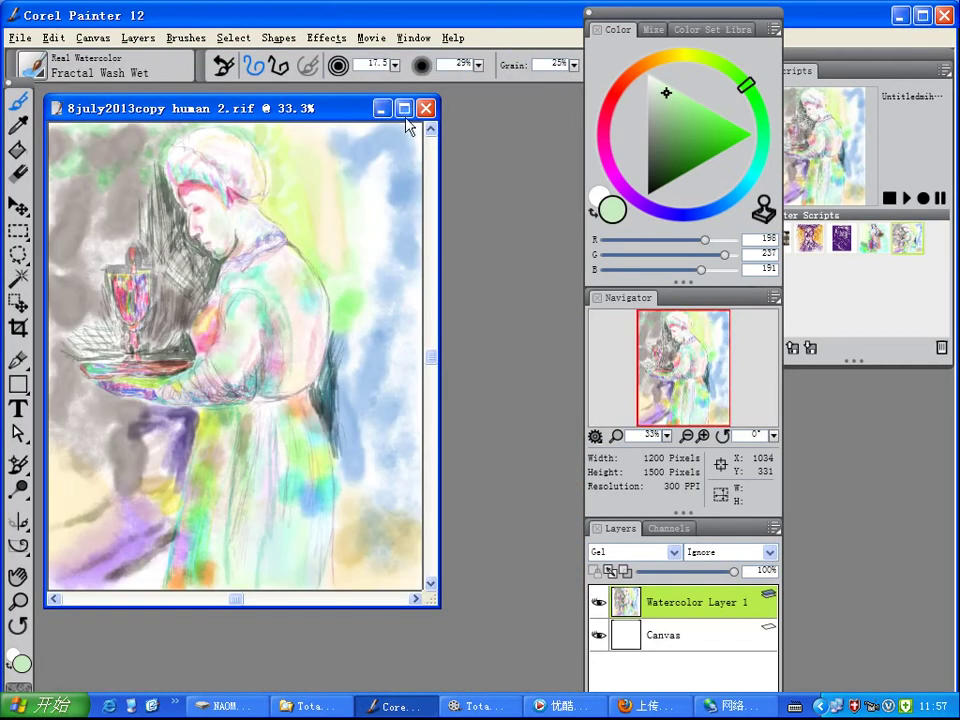
click(404, 108)
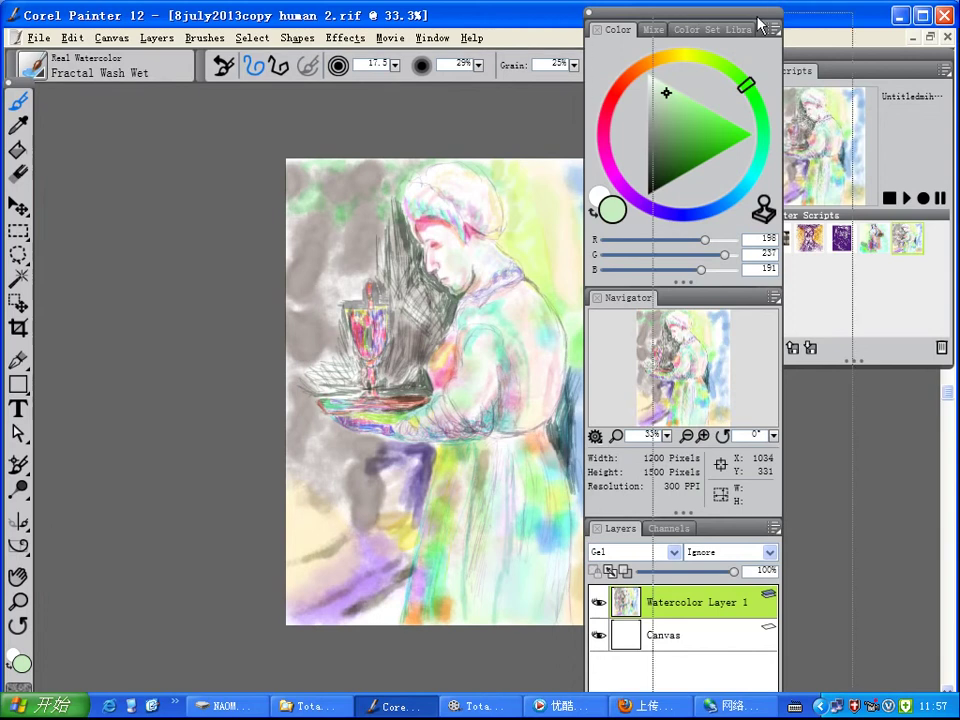
drag(688, 17, 772, 27)
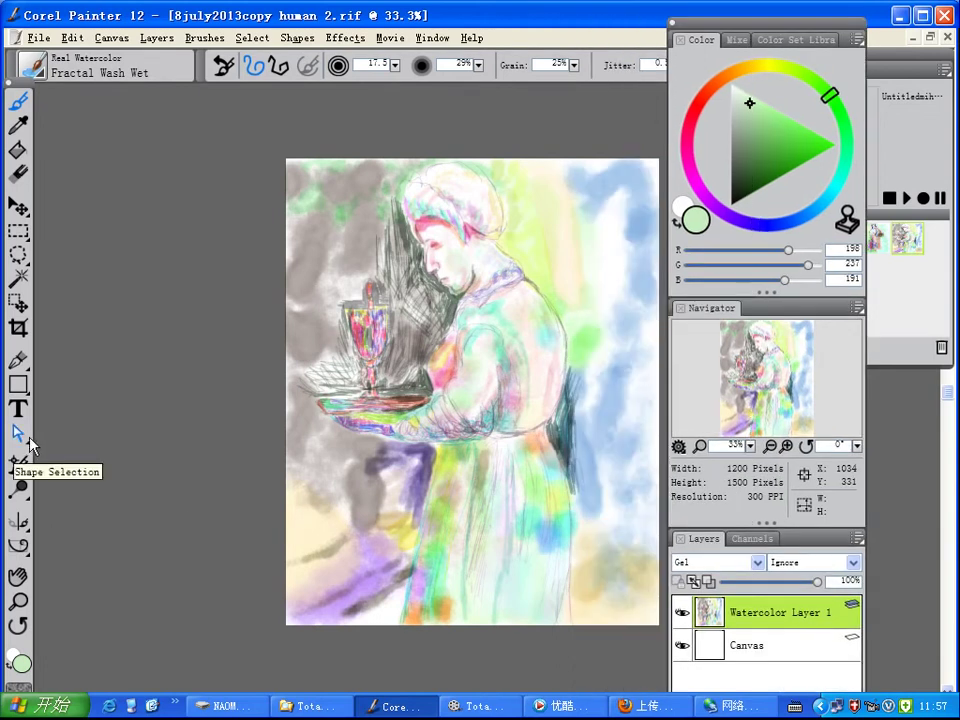
Enlarge the painting in stages to 69.5% and examine the woman's figure, the goblet and the tray up close.
click(18, 601)
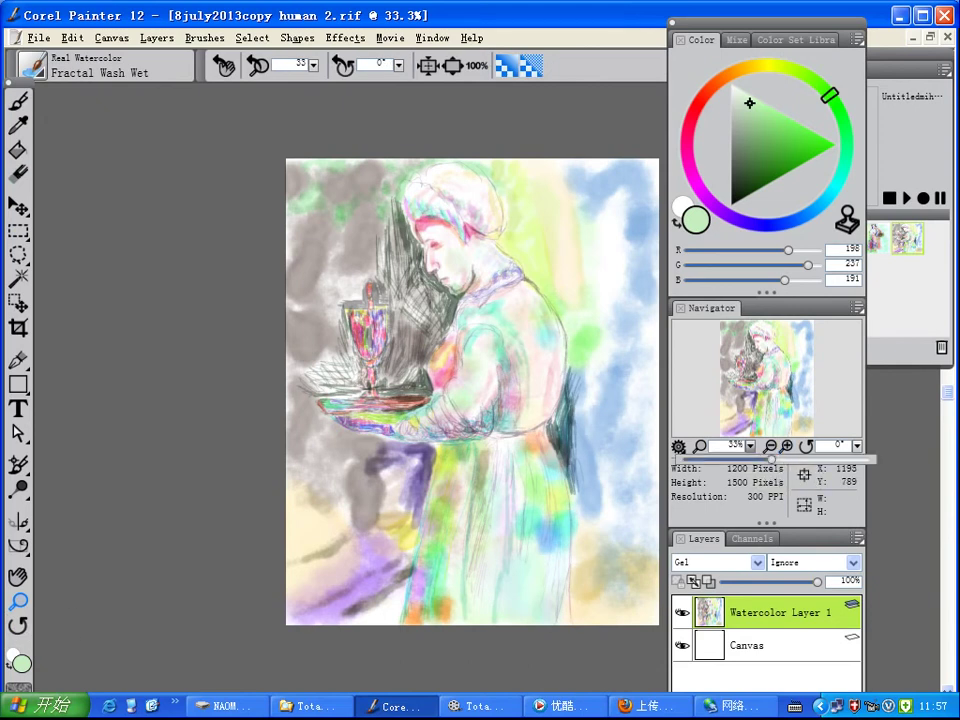
drag(749, 446, 779, 458)
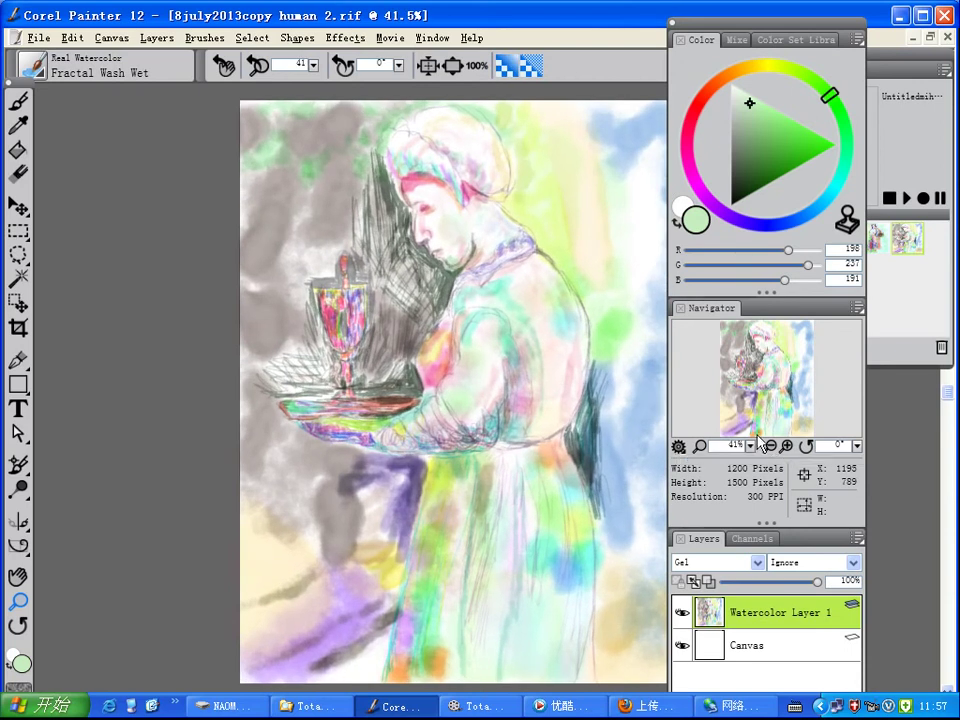
drag(731, 30, 800, 28)
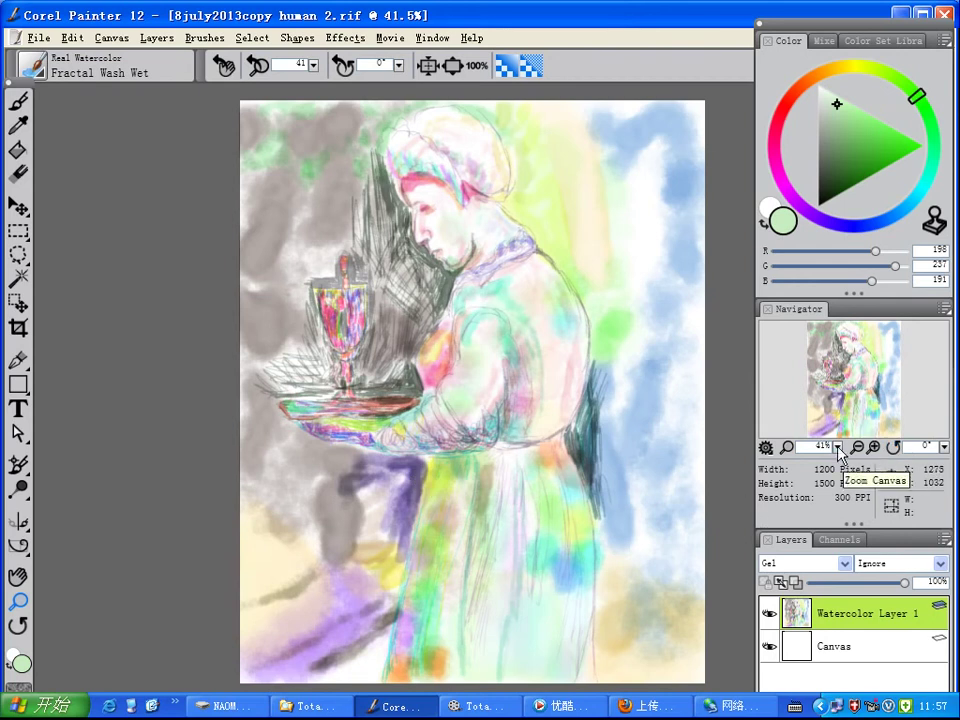
drag(840, 452, 868, 459)
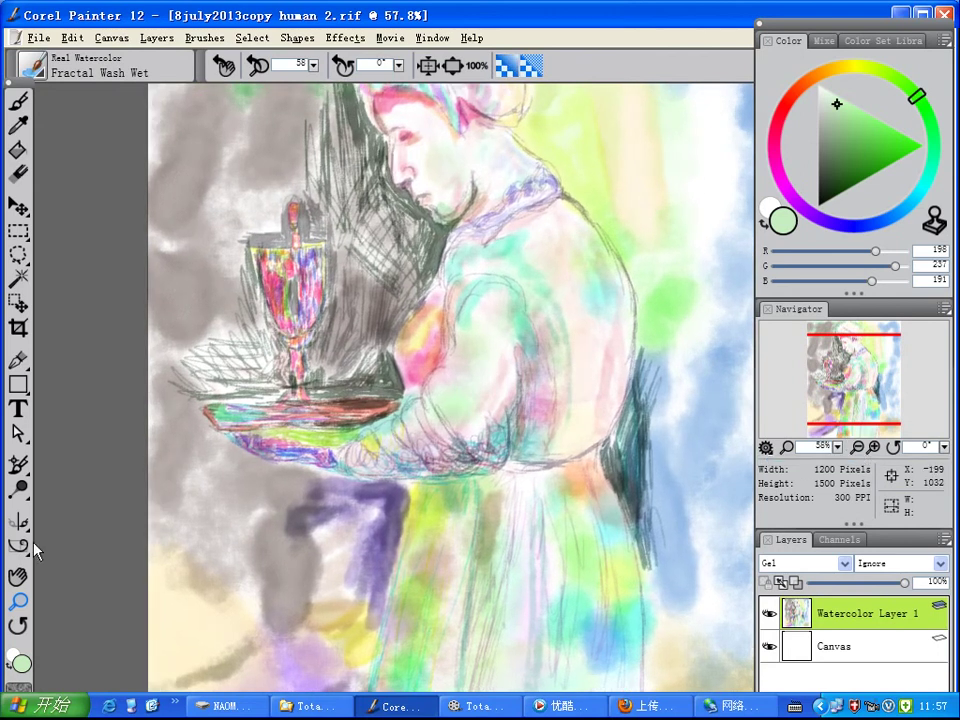
click(17, 576)
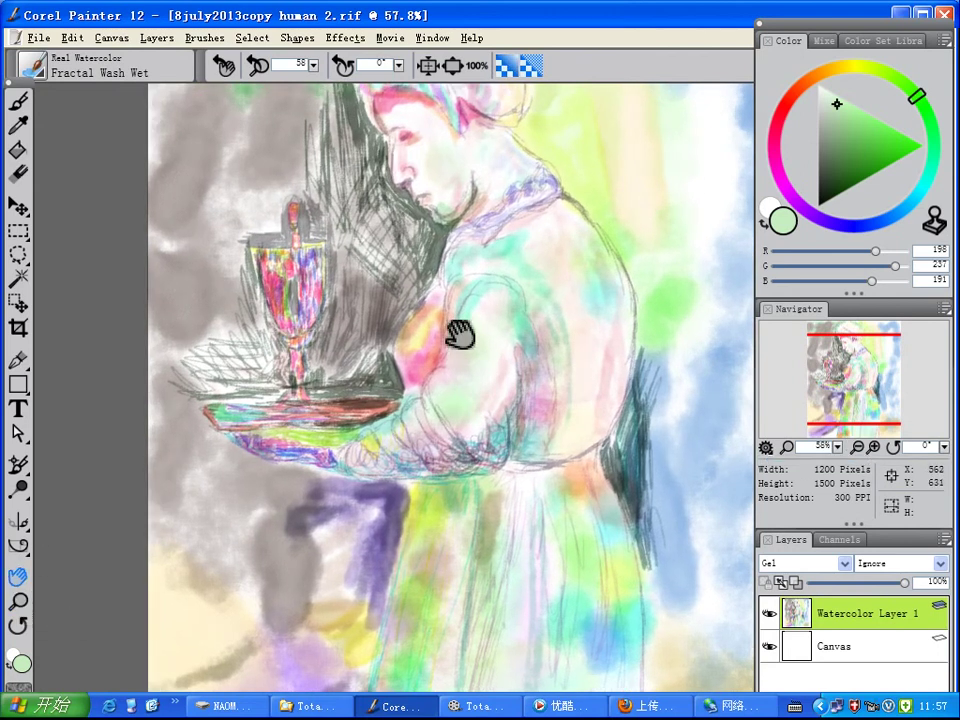
mouse_move(458, 330)
mouse_down()
mouse_move(430, 393)
mouse_move(399, 388)
mouse_move(394, 440)
mouse_move(396, 279)
mouse_move(414, 169)
mouse_move(399, 386)
mouse_move(408, 431)
mouse_up()
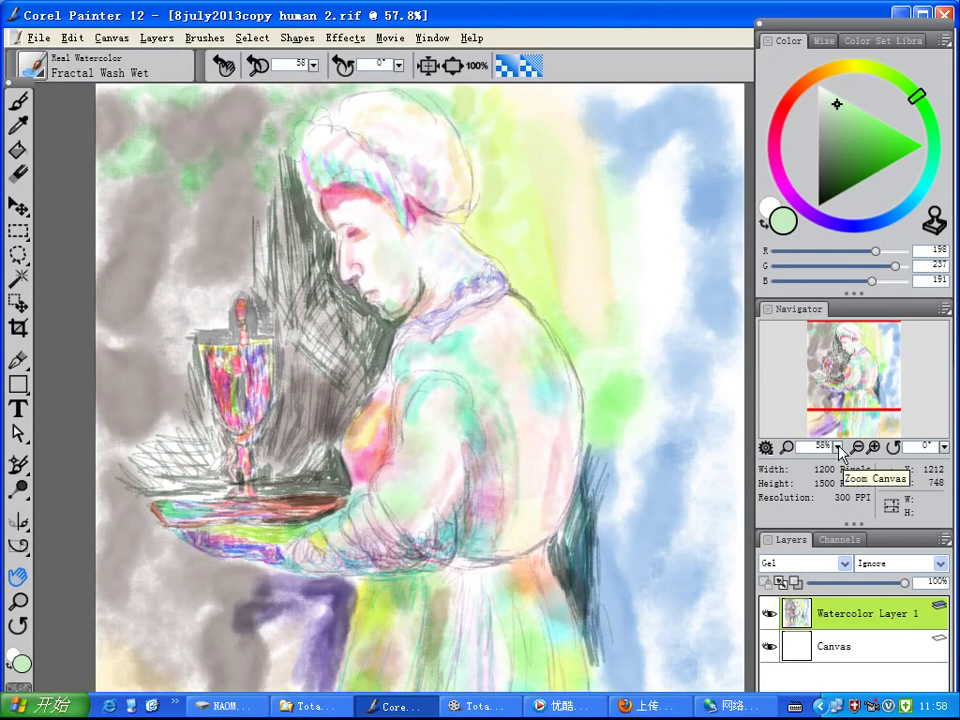
drag(838, 452, 820, 452)
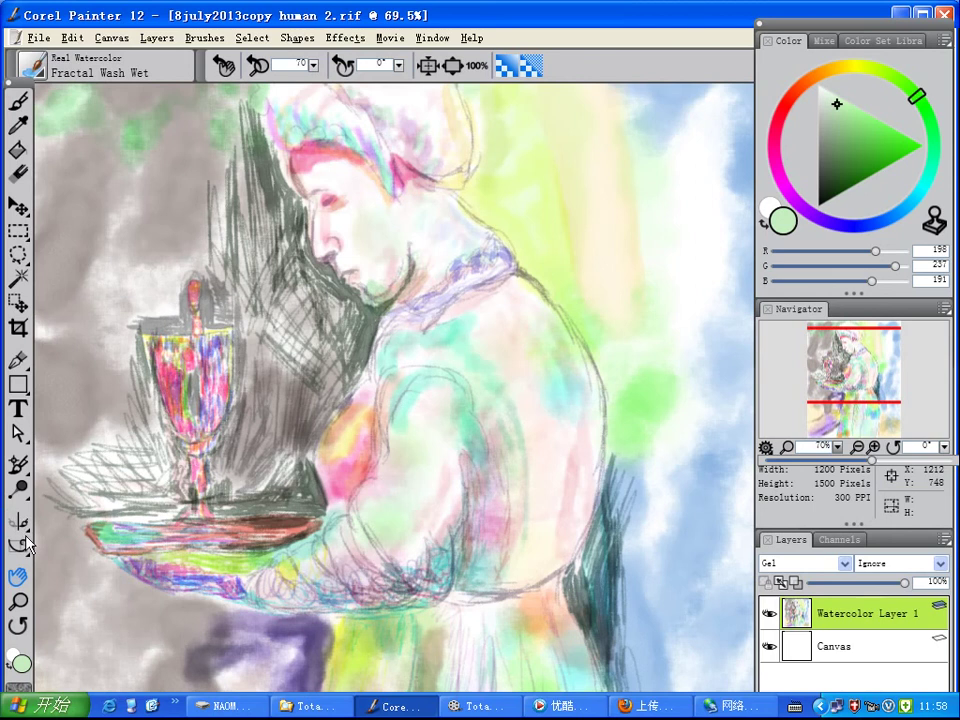
mouse_move(296, 375)
mouse_down()
mouse_move(320, 425)
mouse_move(351, 386)
mouse_move(356, 358)
mouse_move(336, 350)
mouse_move(321, 321)
mouse_move(332, 81)
mouse_move(321, 19)
mouse_move(311, 317)
mouse_up()
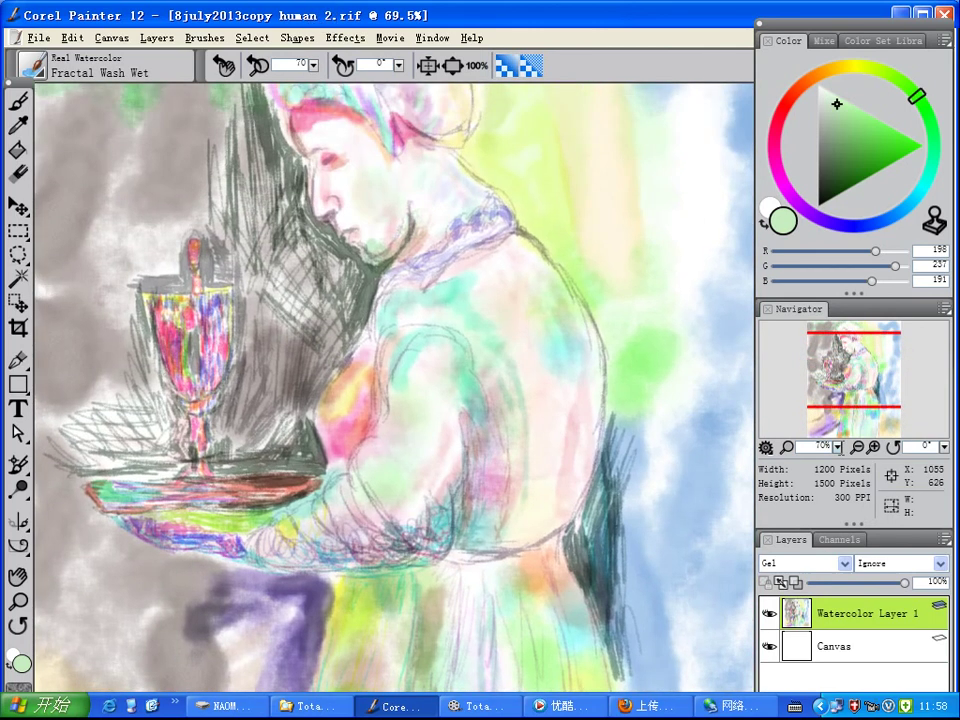
Reduce the view to 43.1% and reposition the painting to review the whole composition.
click(859, 448)
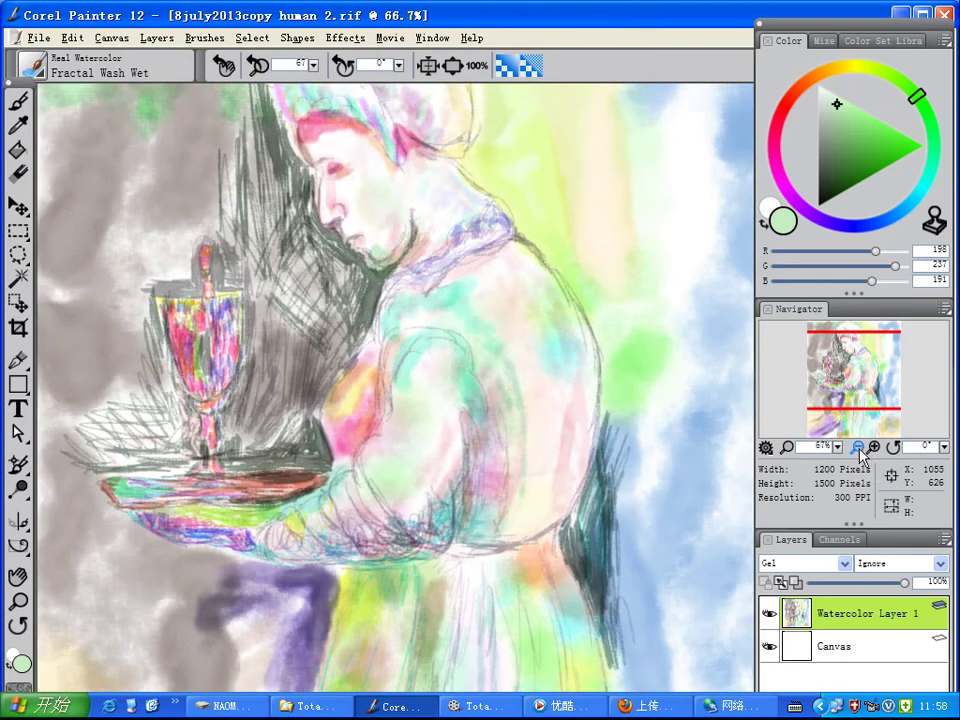
click(859, 448)
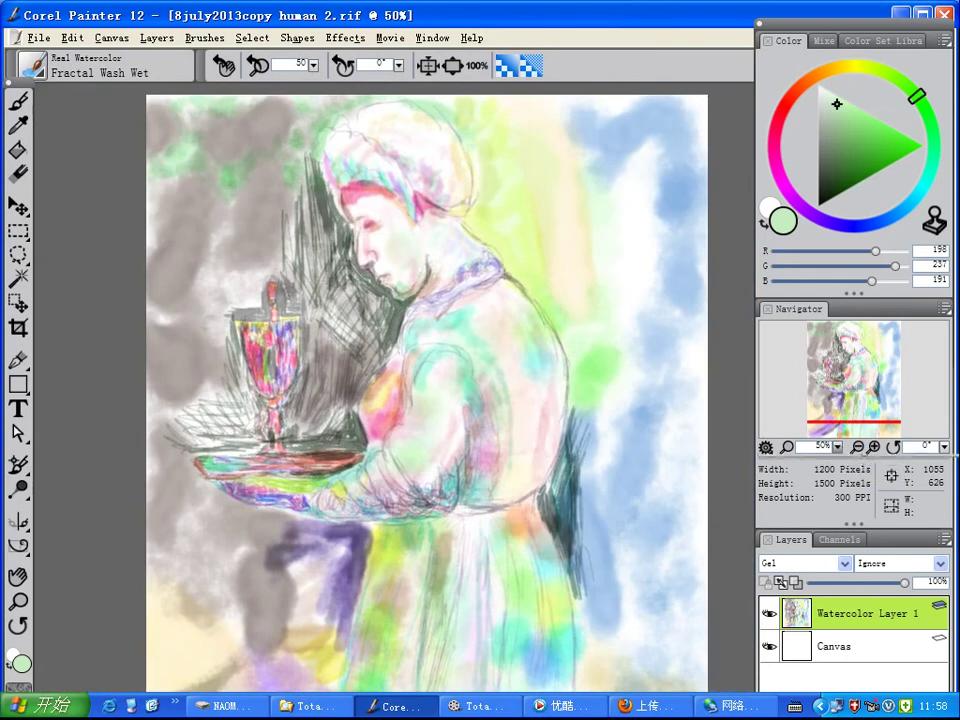
click(859, 448)
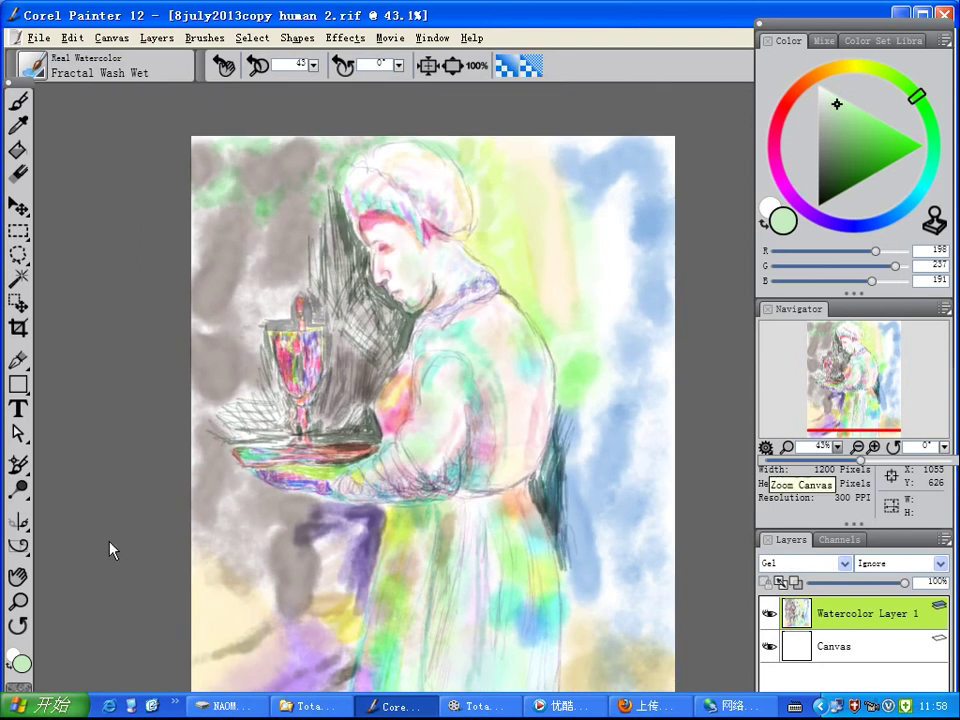
click(18, 577)
drag(461, 450, 458, 400)
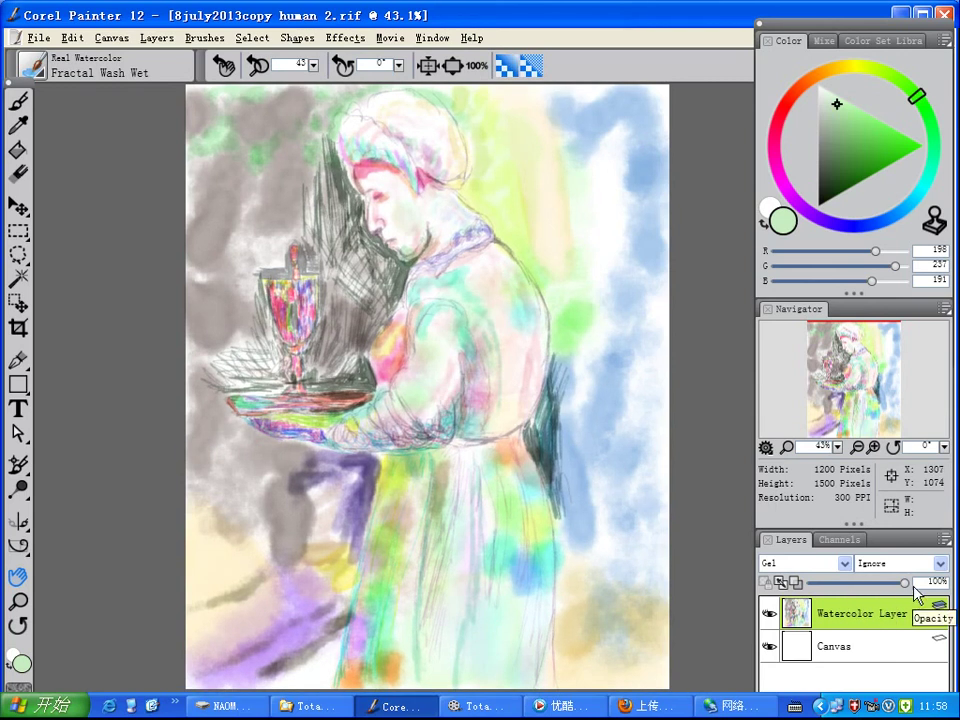
click(485, 706)
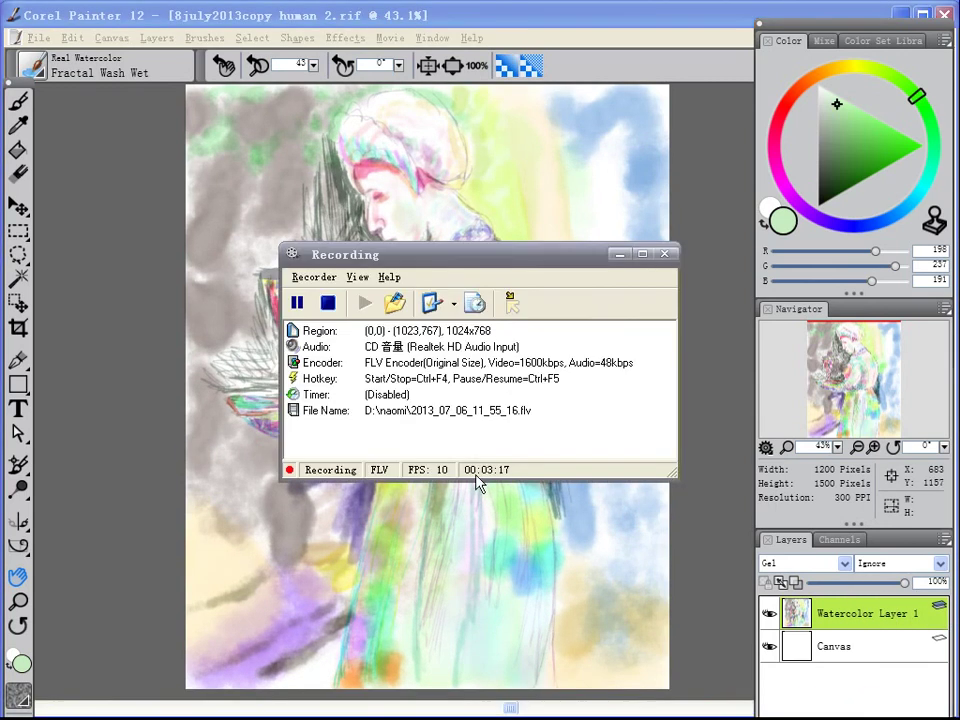